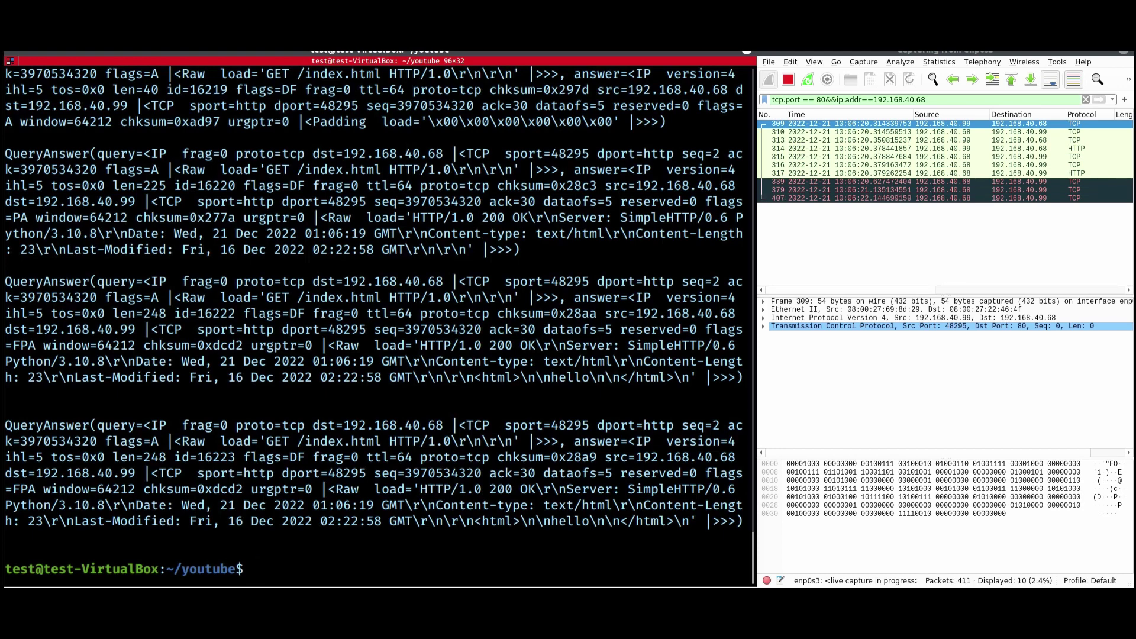
scroll(379, 328, "up", 4)
scroll(379, 328, "up", 2)
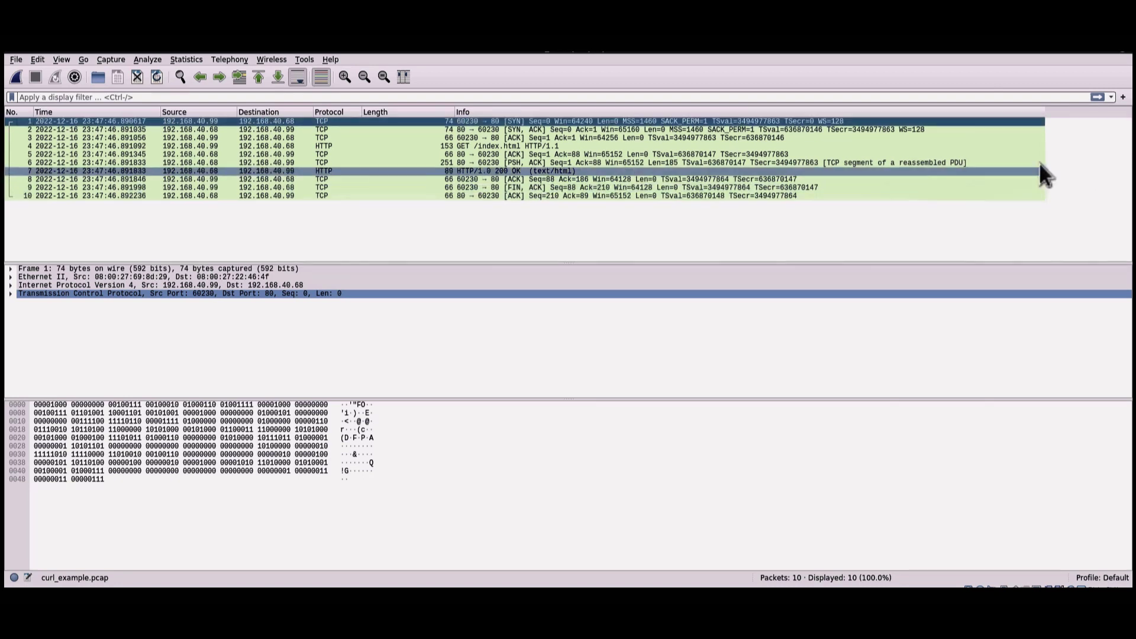
- Follow the TCP stream of packet 6 to view the curl HTTP conversation
left_click(560, 159)
right_click(560, 159)
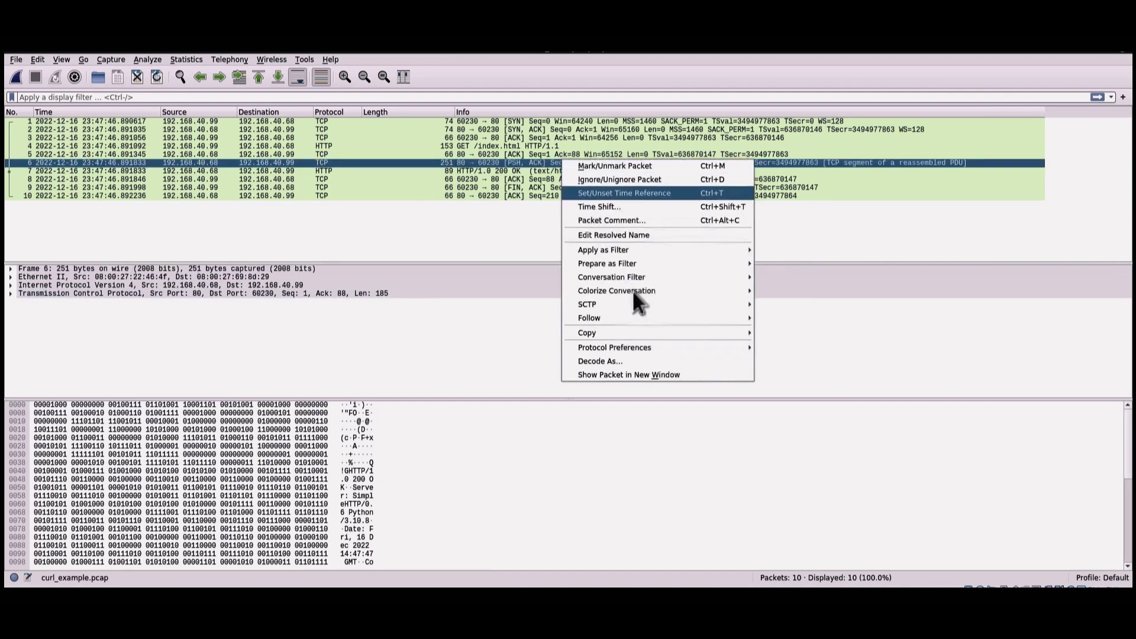
mouse_move(590, 318)
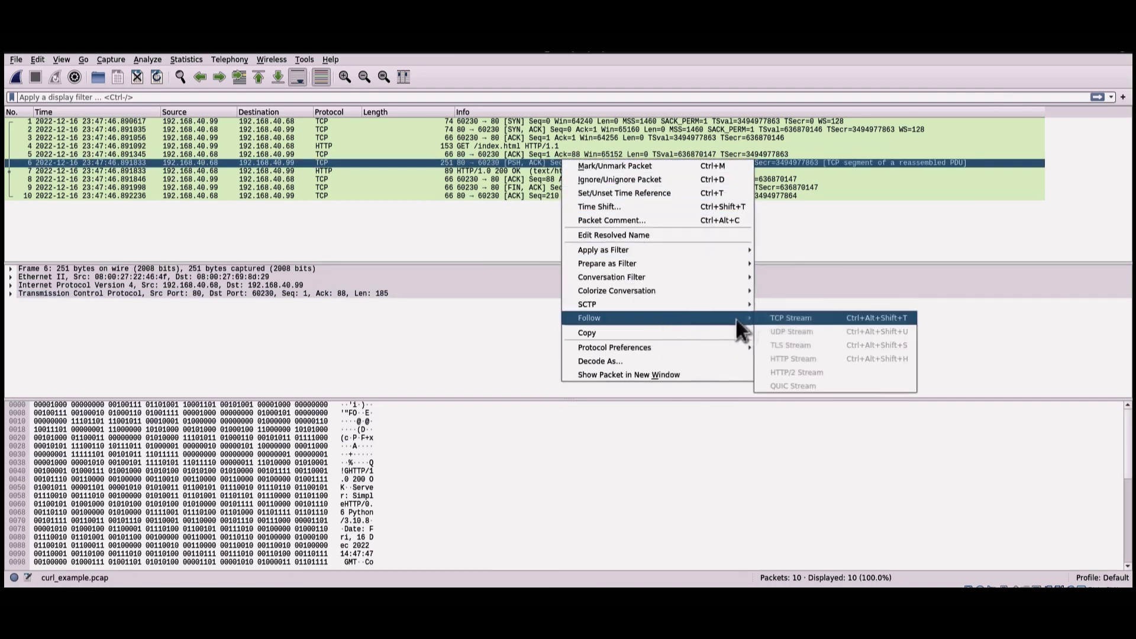
left_click(782, 317)
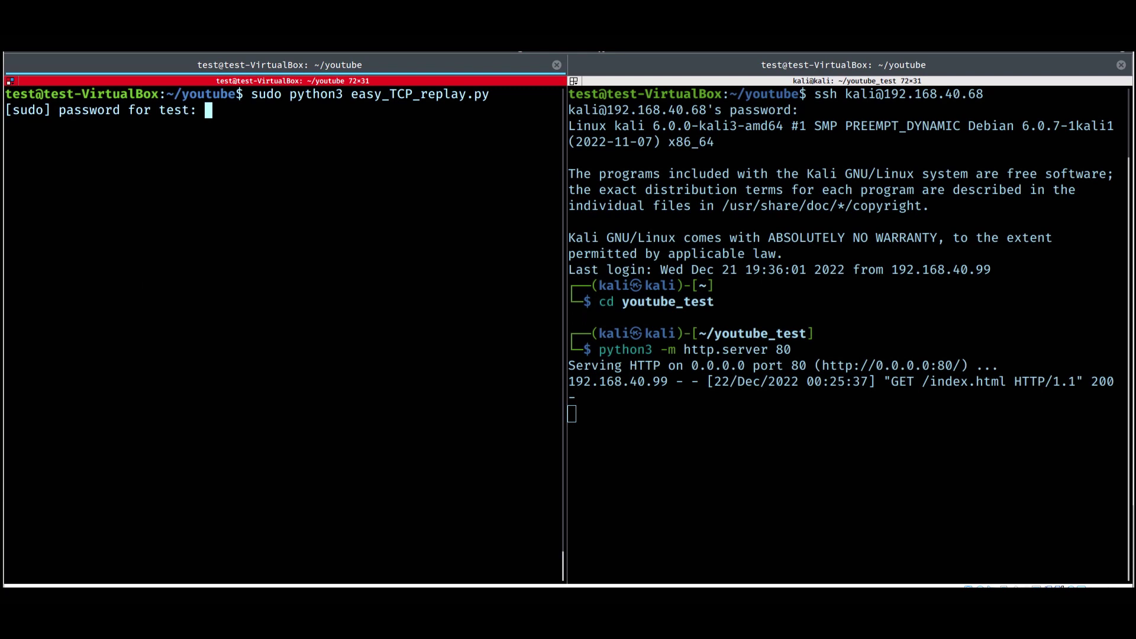
- Submit the sudo password so easy_TCP_replay.py runs and prints the replayed request and response
key("Return")
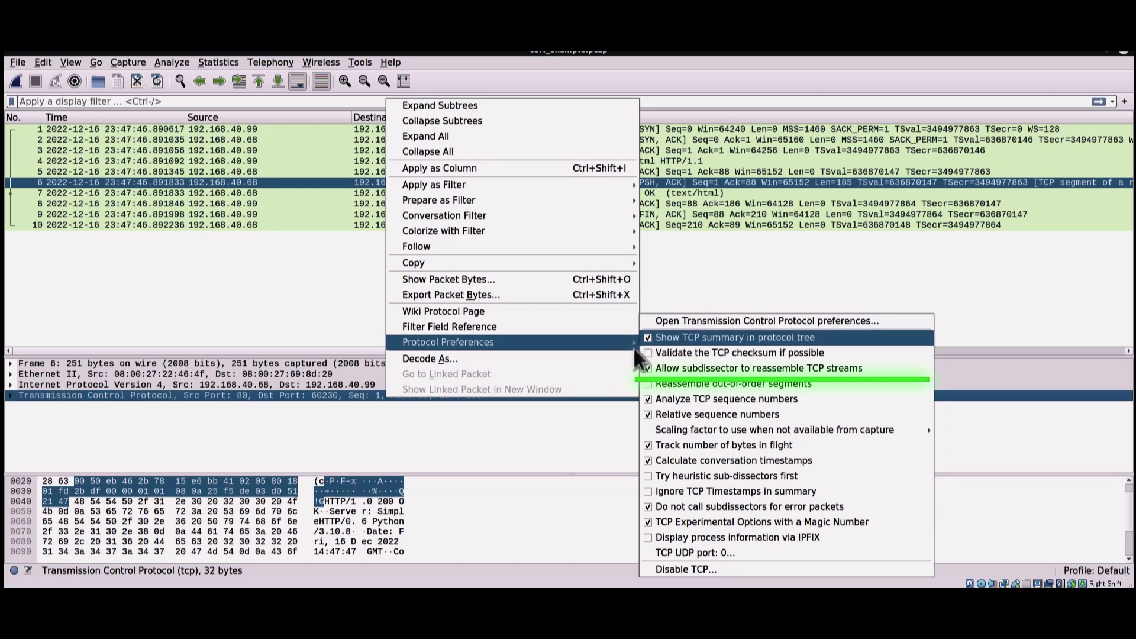
- Disable 'Allow subdissector to reassemble TCP streams' and move to packet 7's Continuation payload
left_click(661, 371)
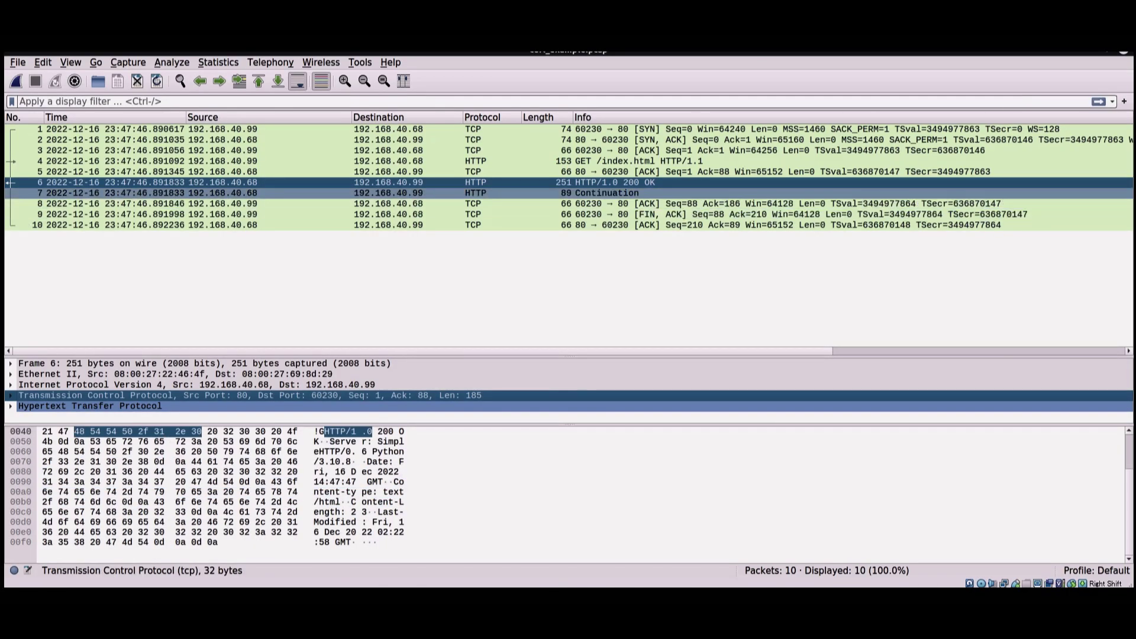
key("Down")
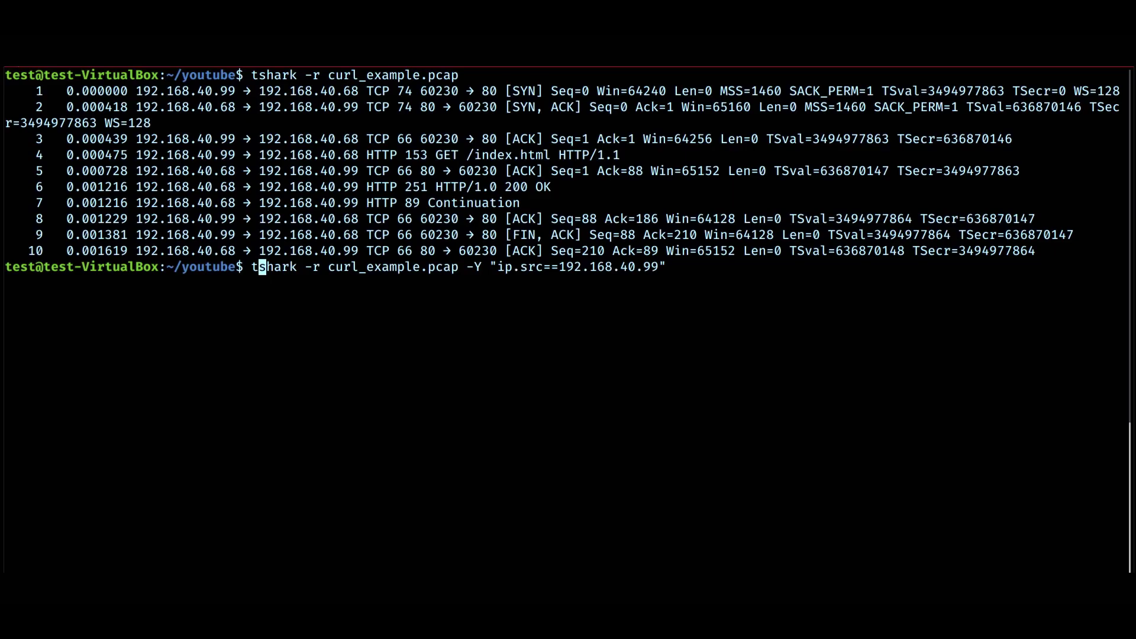
- Run tshark on curl_example.pcap filtered to ip.src==192.168.40.99
key("Return")
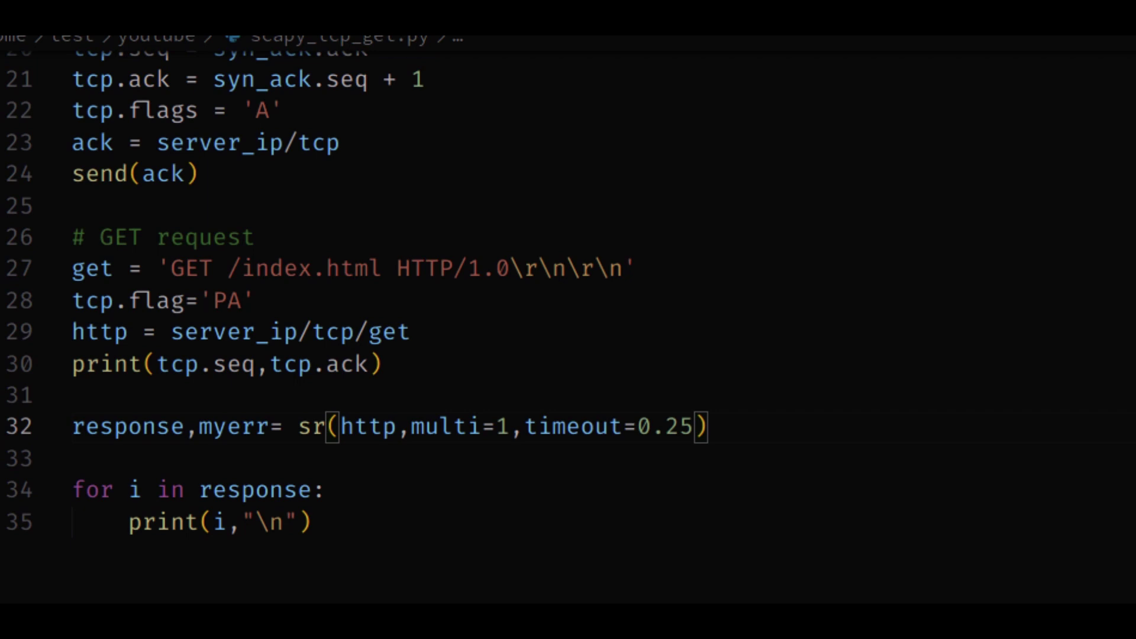
- Change the sr() timeout on line 32 to 1, rerun scapy_tcp_get.py, and inspect packet 309
key("BackSpace")
key("BackSpace")
key("BackSpace")
key("BackSpace")
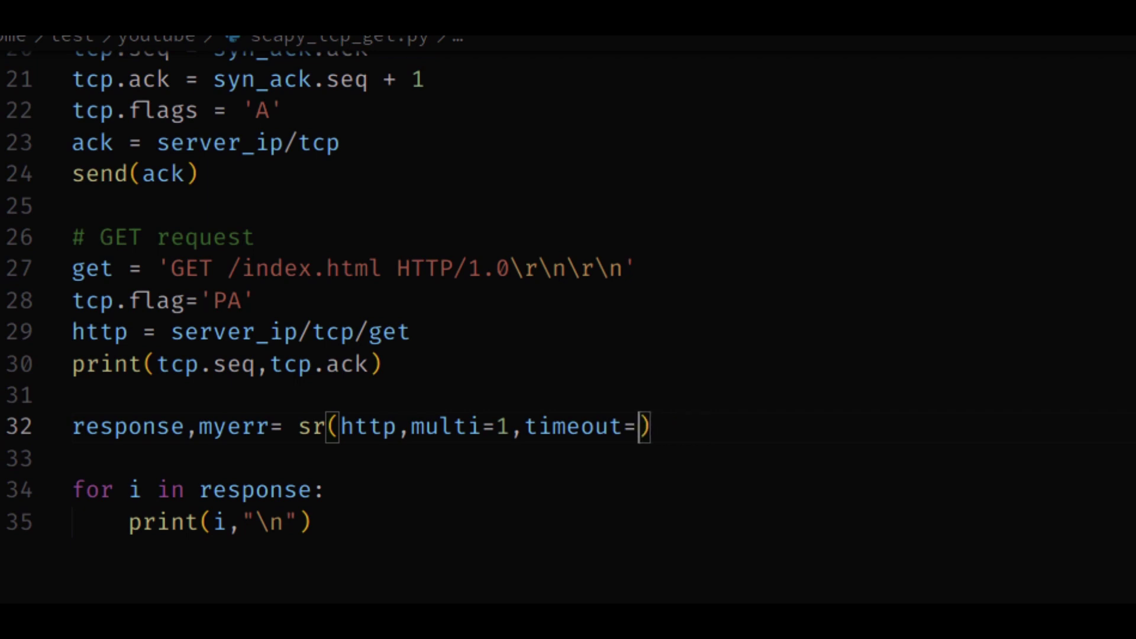
type("1")
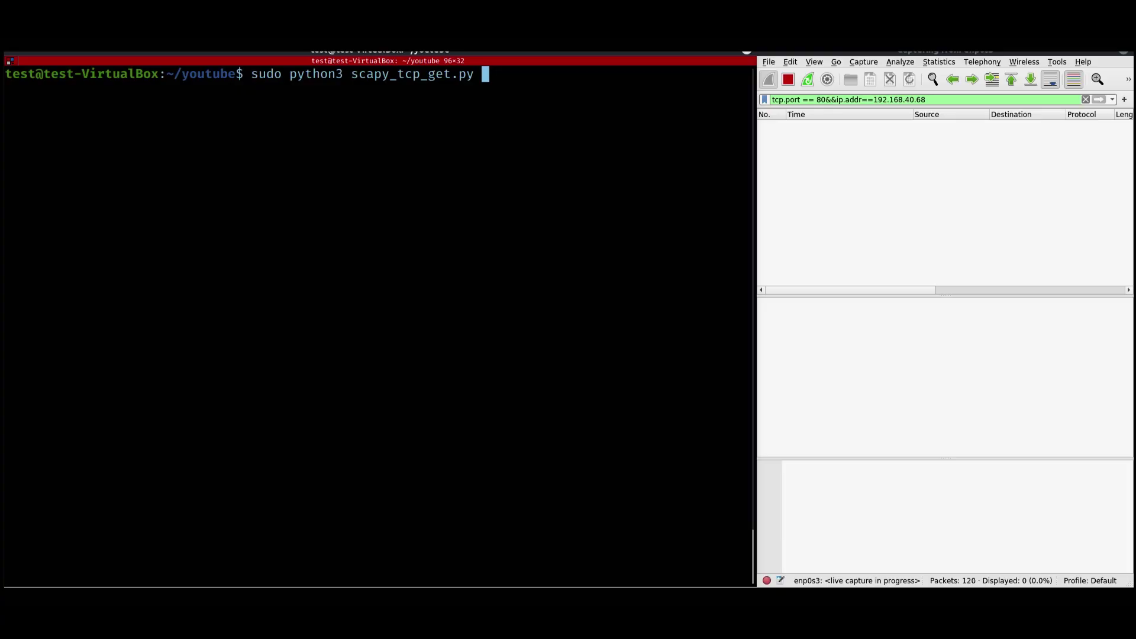
key("Return")
left_click(888, 123)
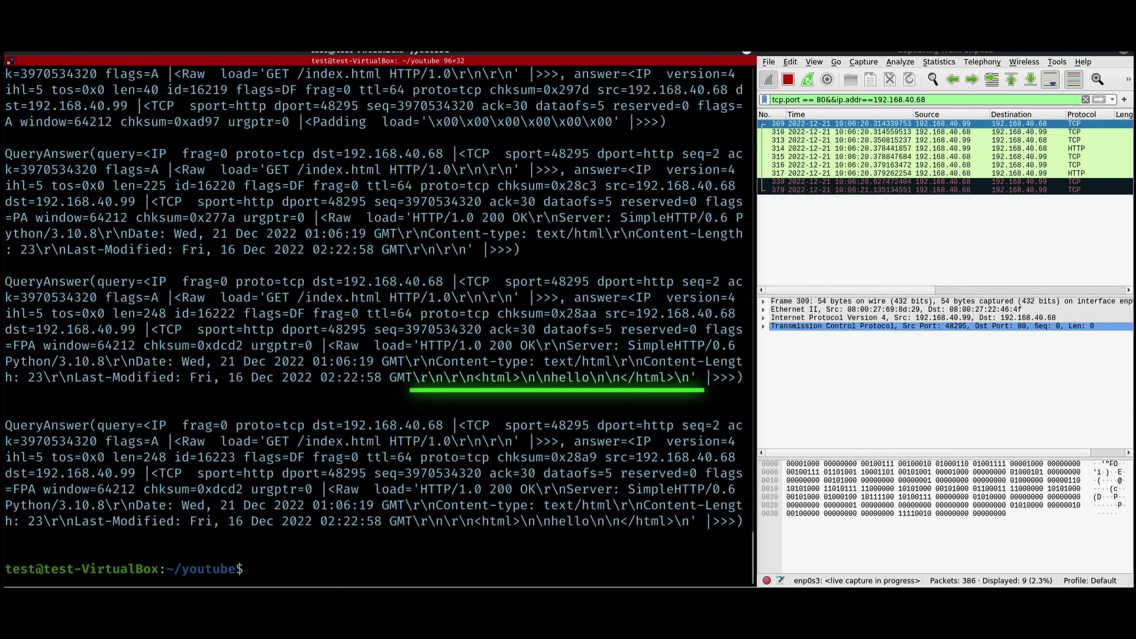